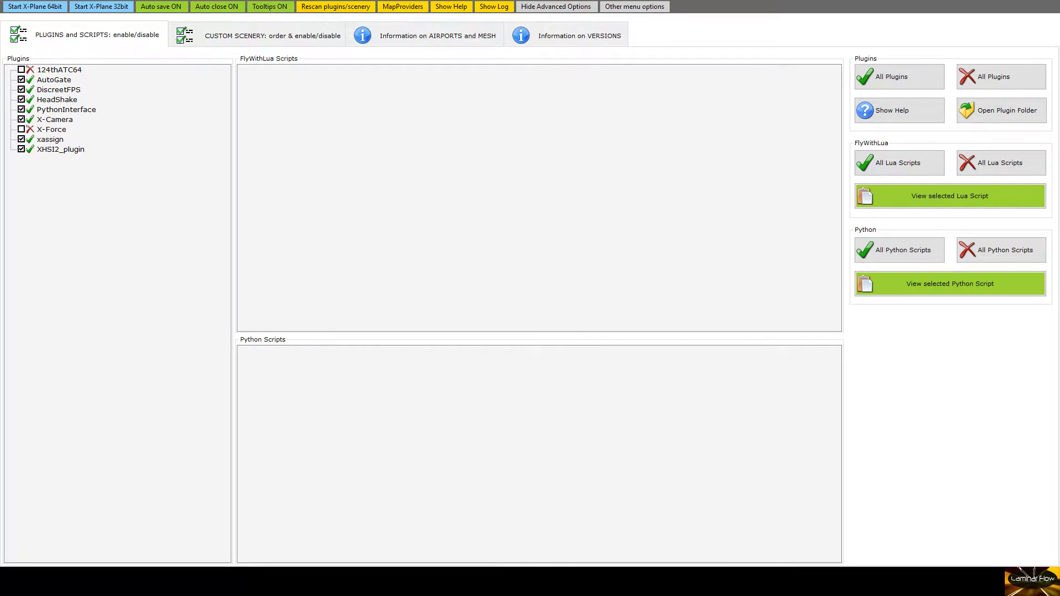
# In the custom scenery list, collapse Mesh, Photoscenery and Libraries, then expand Airports (sorted)
pyautogui.click(59, 70)
pyautogui.click(247, 47)
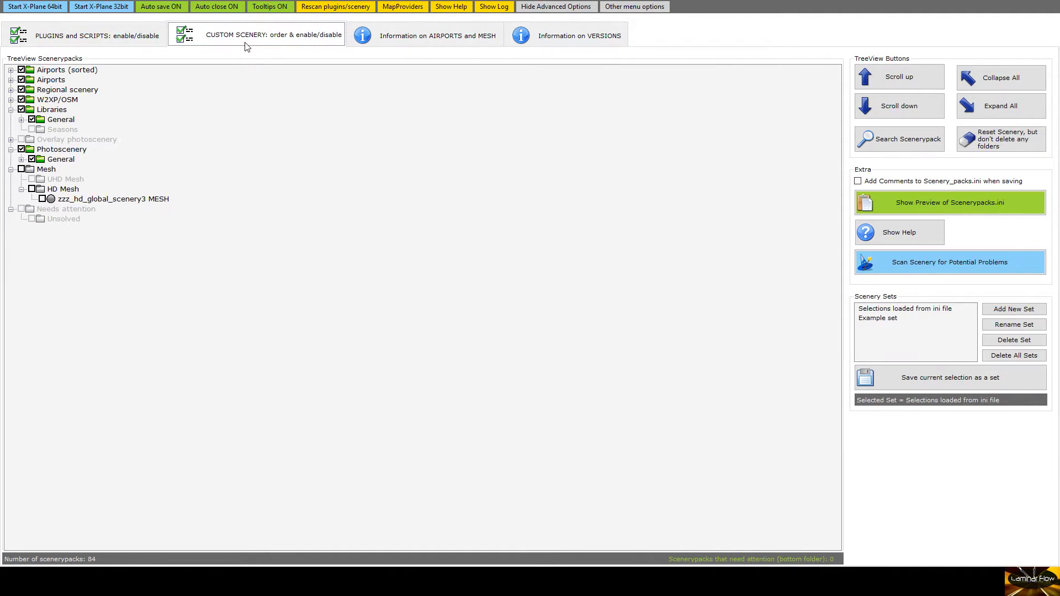
pyautogui.click(11, 170)
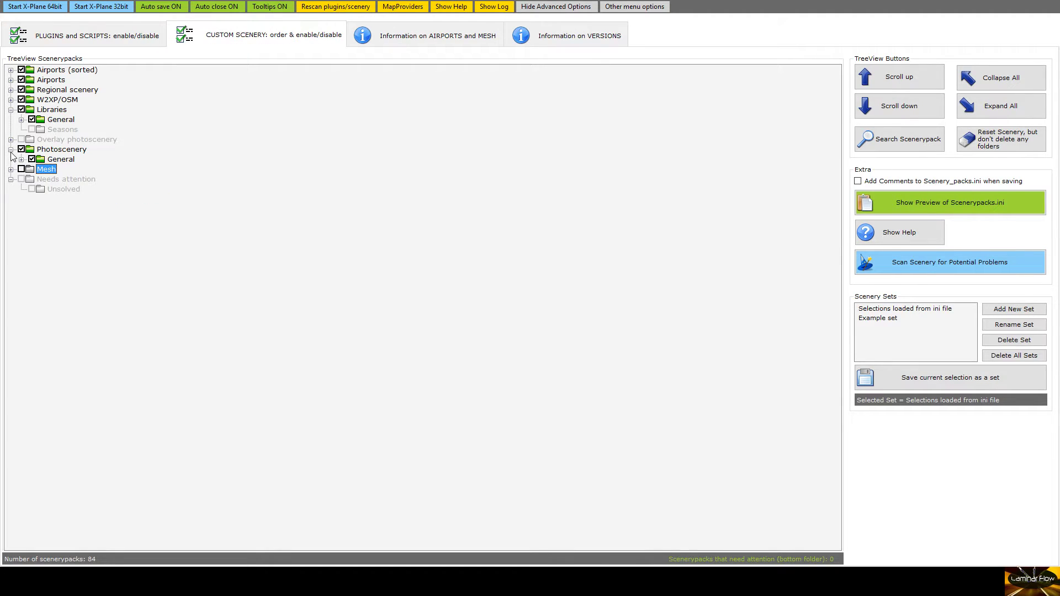
pyautogui.click(11, 150)
pyautogui.click(11, 110)
pyautogui.click(11, 113)
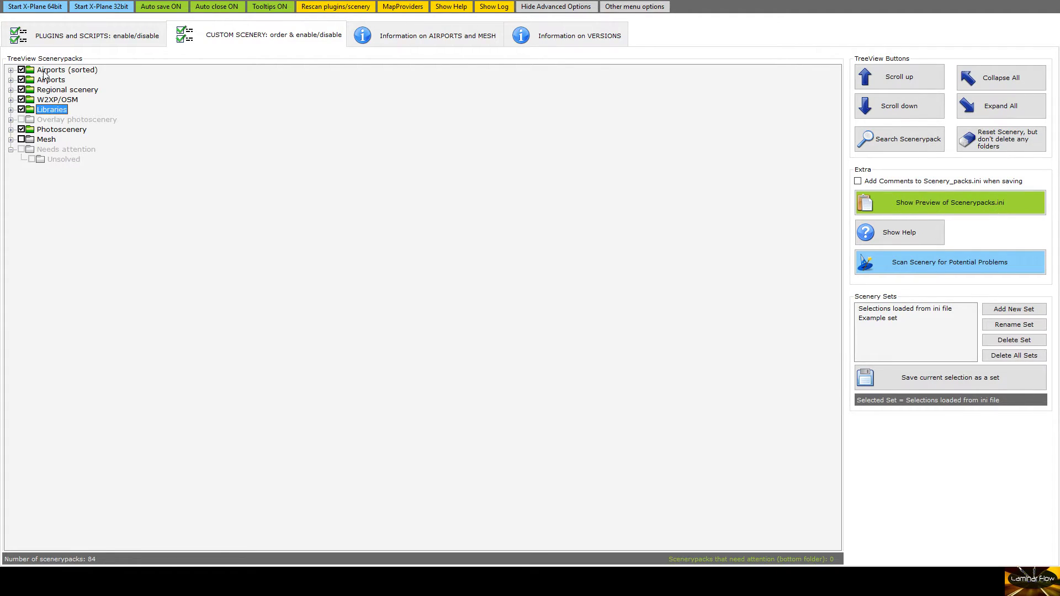
pyautogui.click(11, 70)
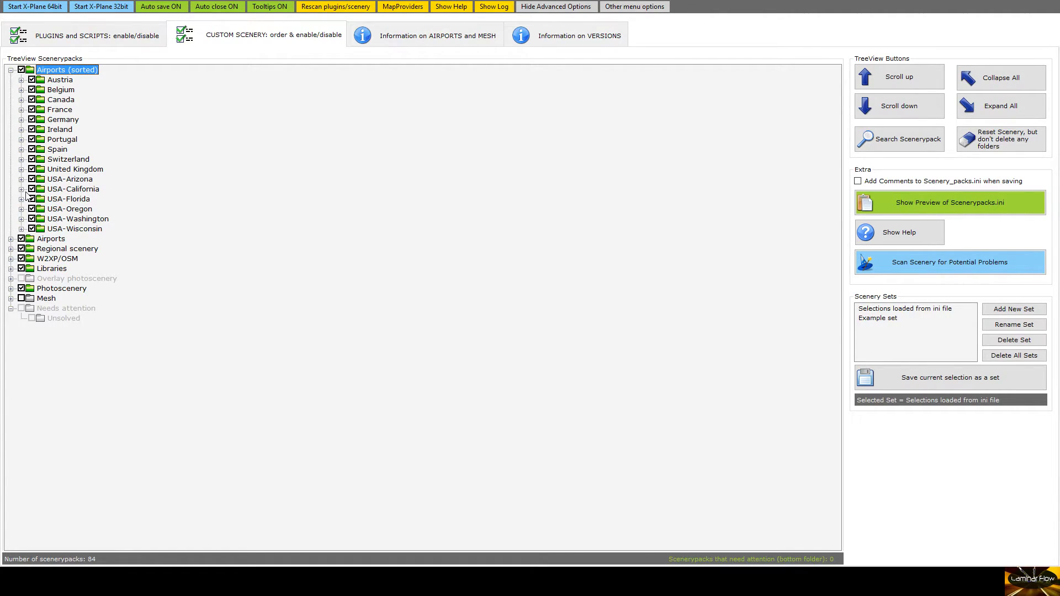
# Expand USA-California to inspect its KSAN San Diego and KSFO San Francisco packs, then collapse it
pyautogui.click(21, 189)
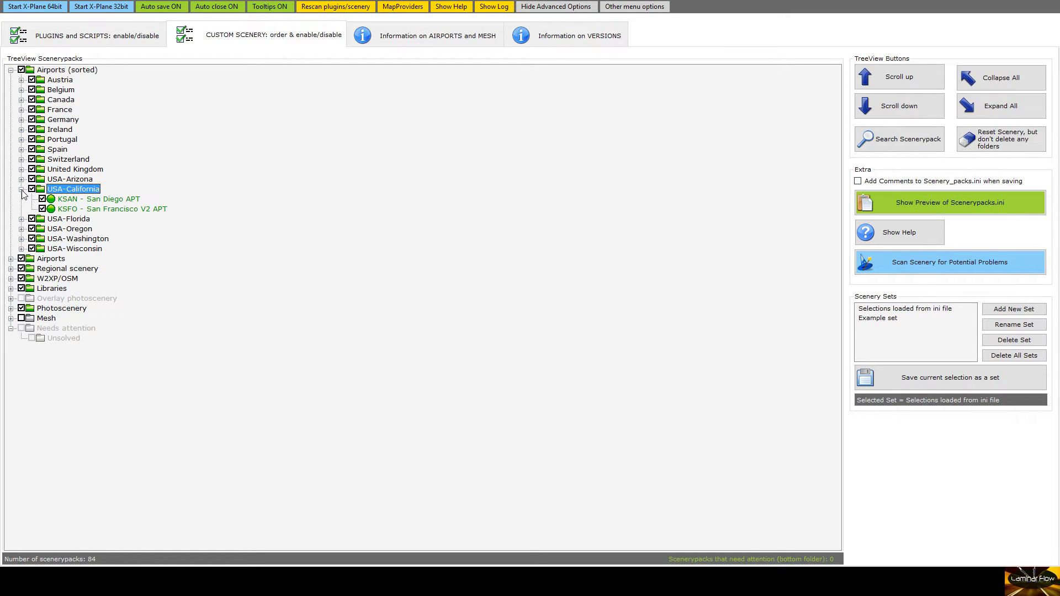
pyautogui.click(107, 200)
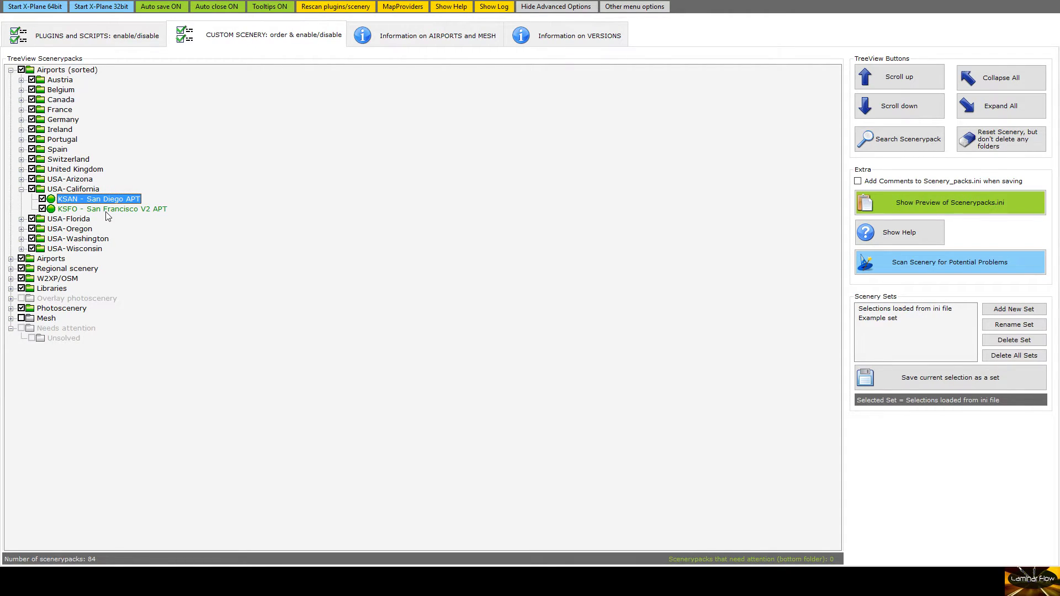
pyautogui.click(107, 212)
pyautogui.click(107, 203)
pyautogui.click(189, 172)
pyautogui.click(21, 189)
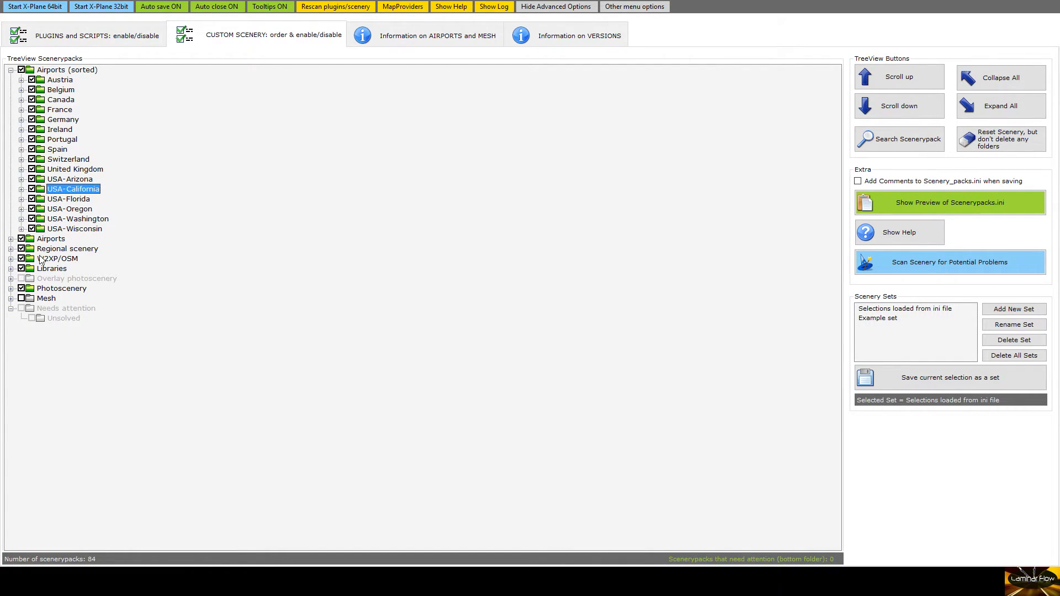
# Peek at Airports' Default and Prefab folders and USA-California again, then expand Photoscenery
pyautogui.click(10, 240)
pyautogui.click(10, 240)
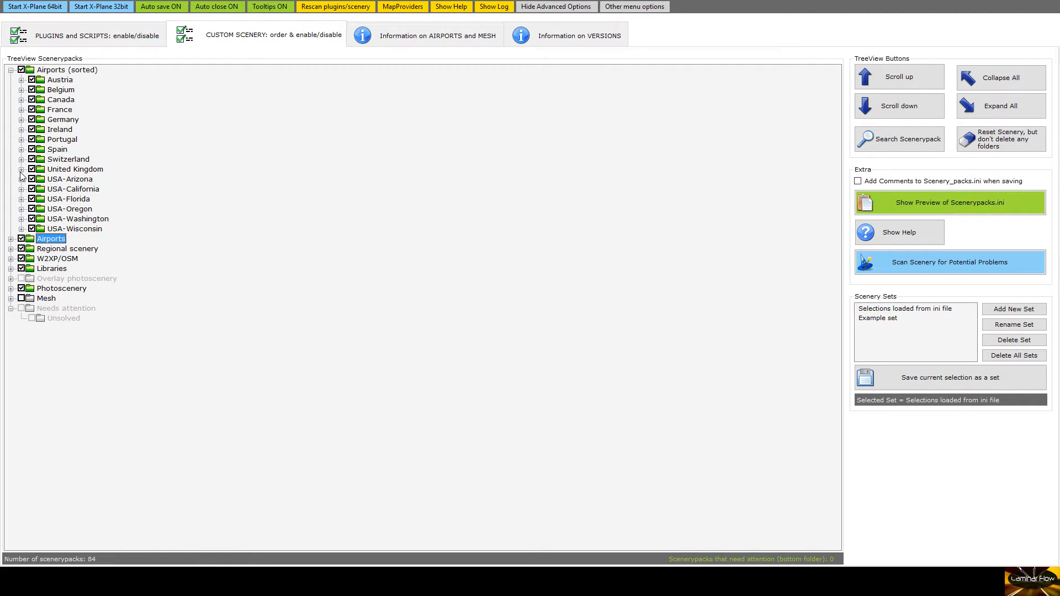
pyautogui.click(21, 189)
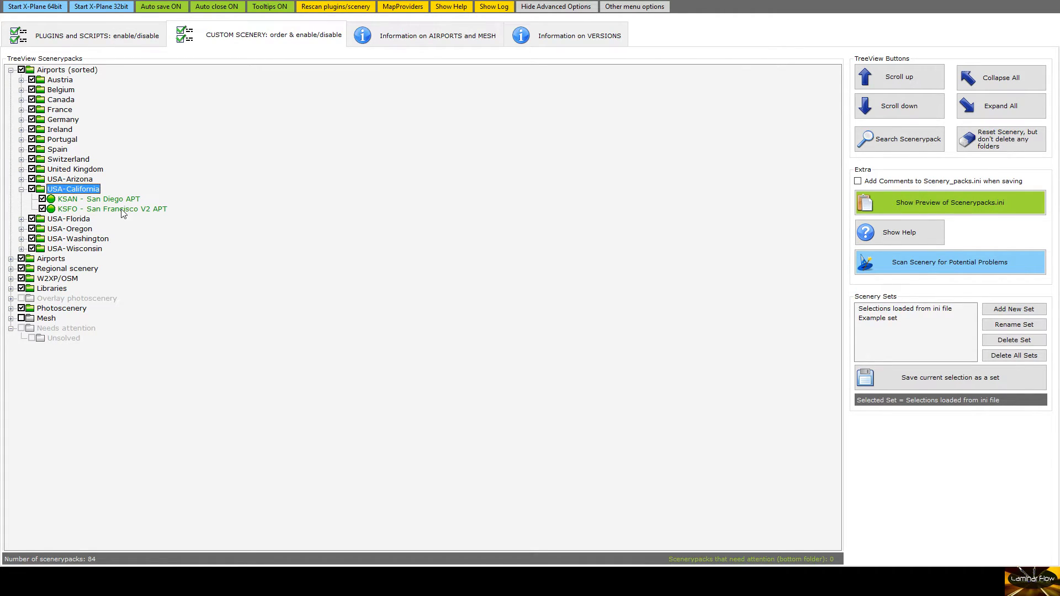
pyautogui.click(21, 189)
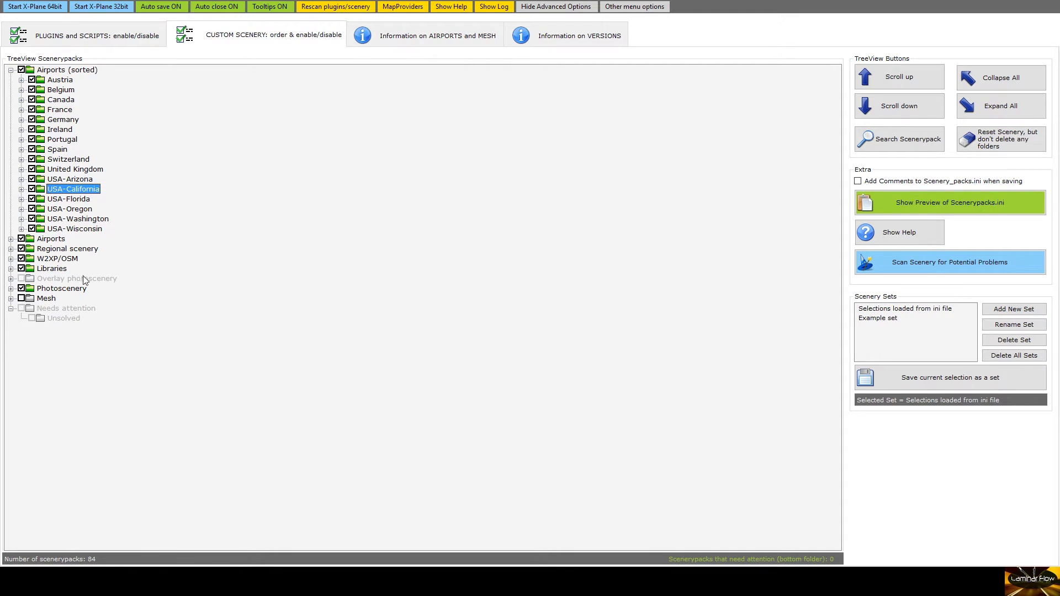
pyautogui.click(11, 288)
# View the zOrtho4XP packs under Photoscenery > General, then collapse Photoscenery and Airports (sorted)
pyautogui.click(21, 298)
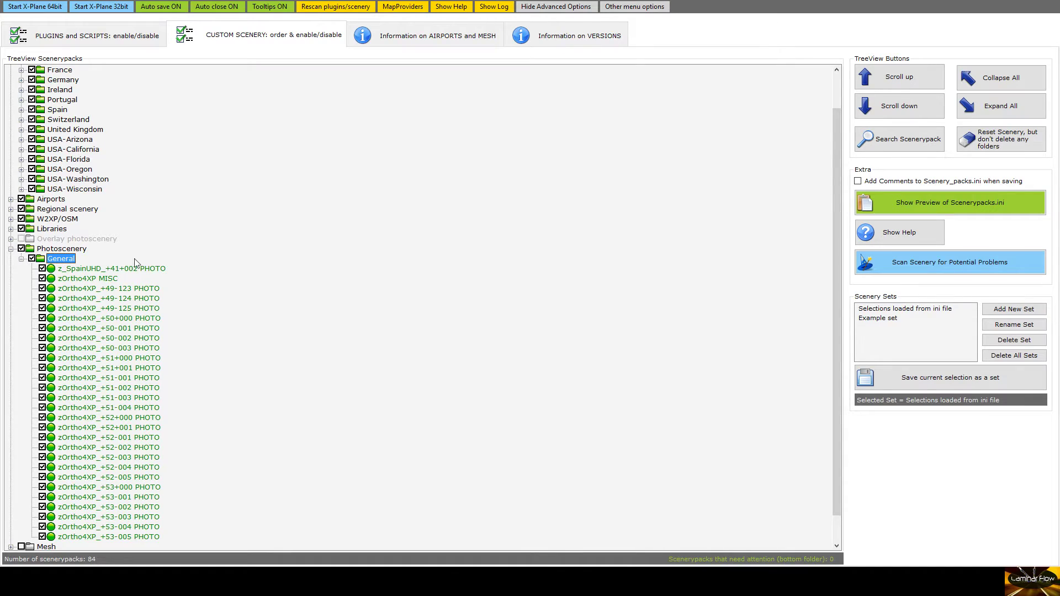
pyautogui.scroll(-1, 160, 269)
pyautogui.scroll(3, 104, 323)
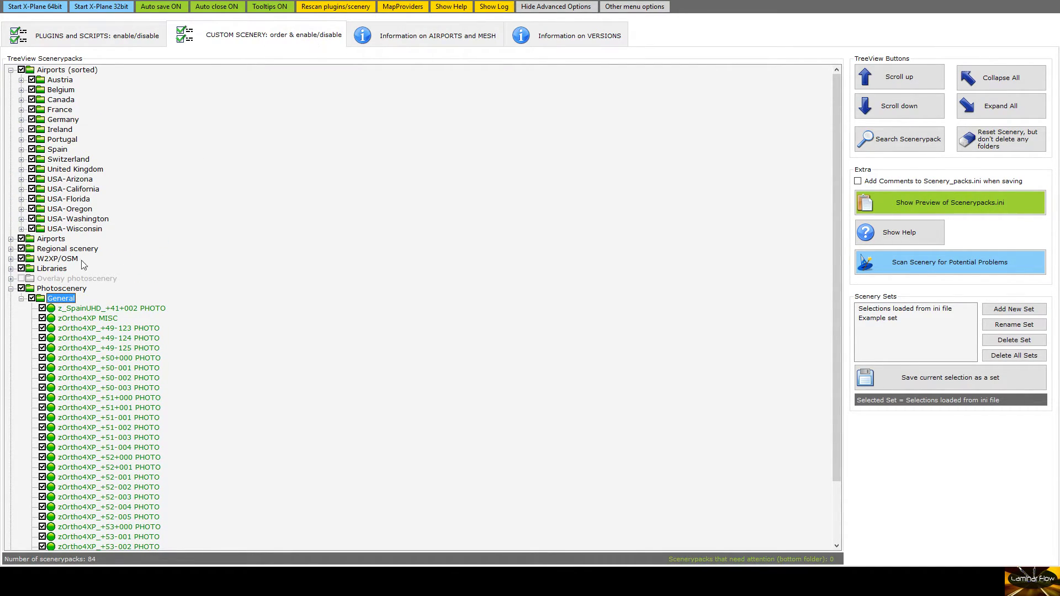
pyautogui.click(11, 288)
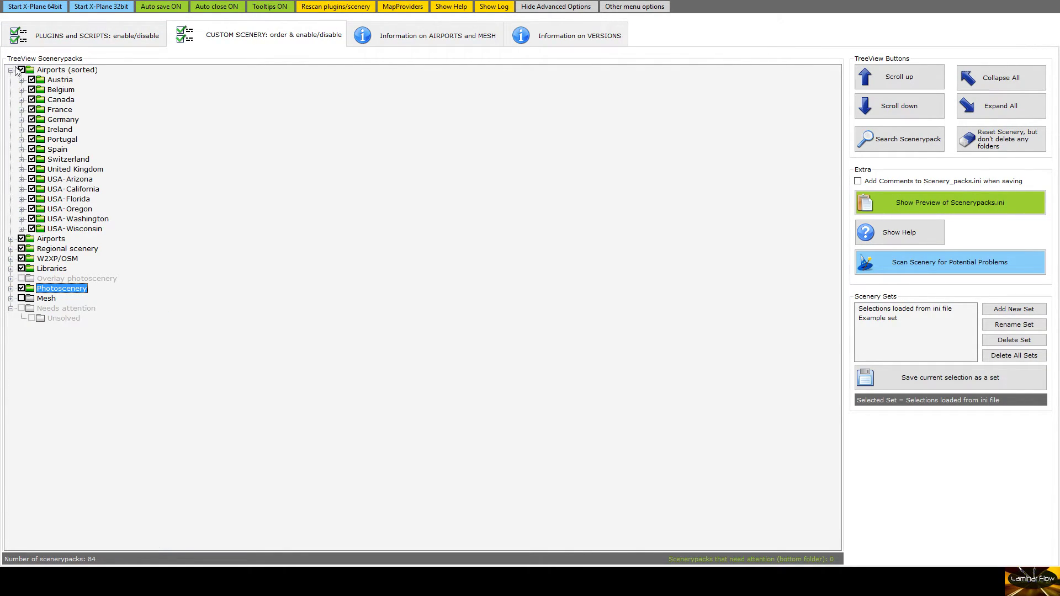
pyautogui.click(10, 70)
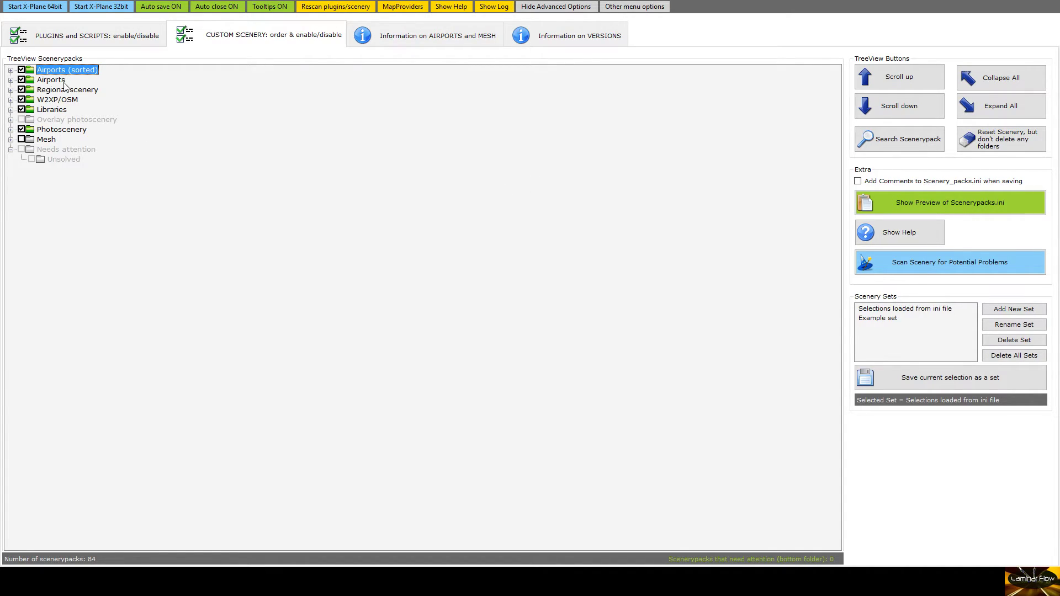
pyautogui.click(45, 142)
pyautogui.click(58, 131)
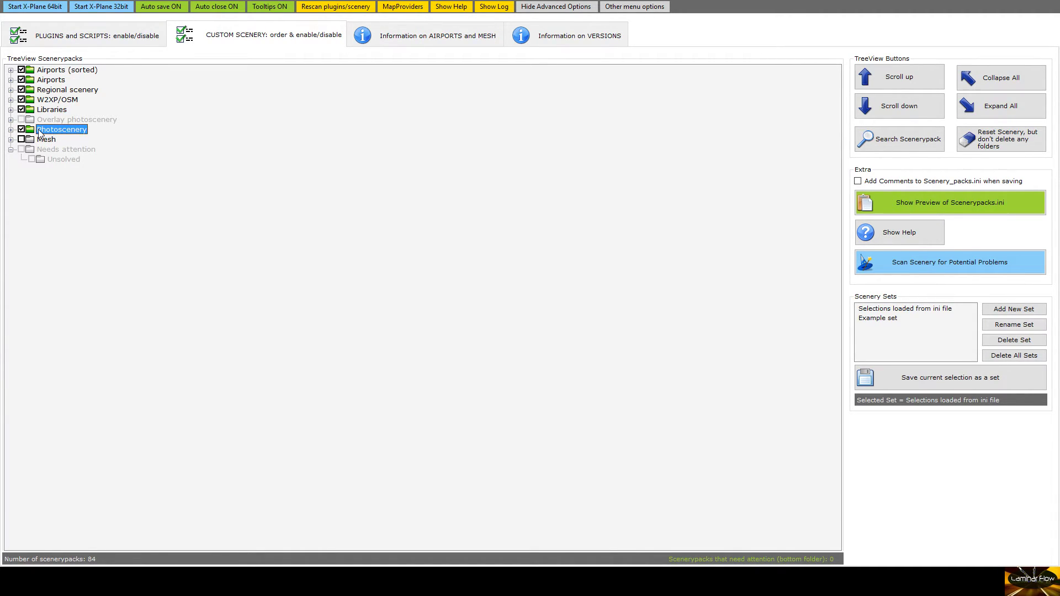
pyautogui.click(10, 139)
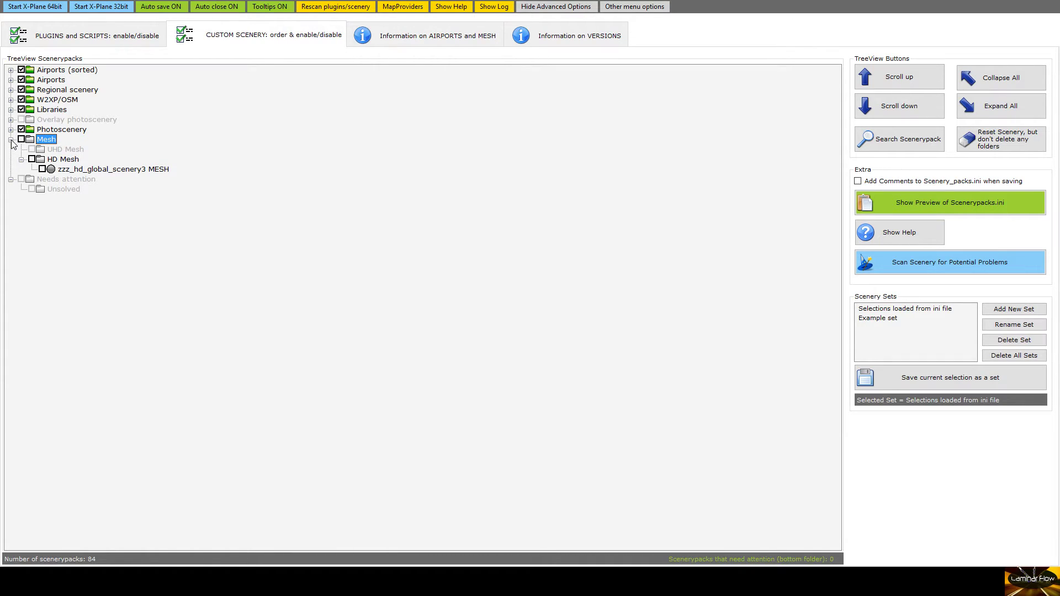
pyautogui.click(11, 140)
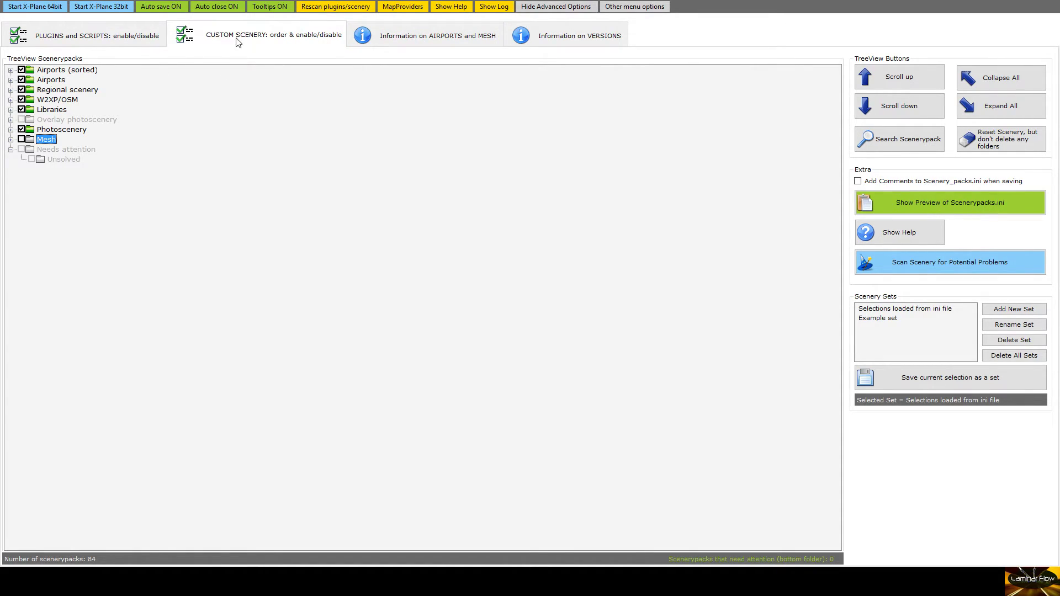
pyautogui.click(410, 43)
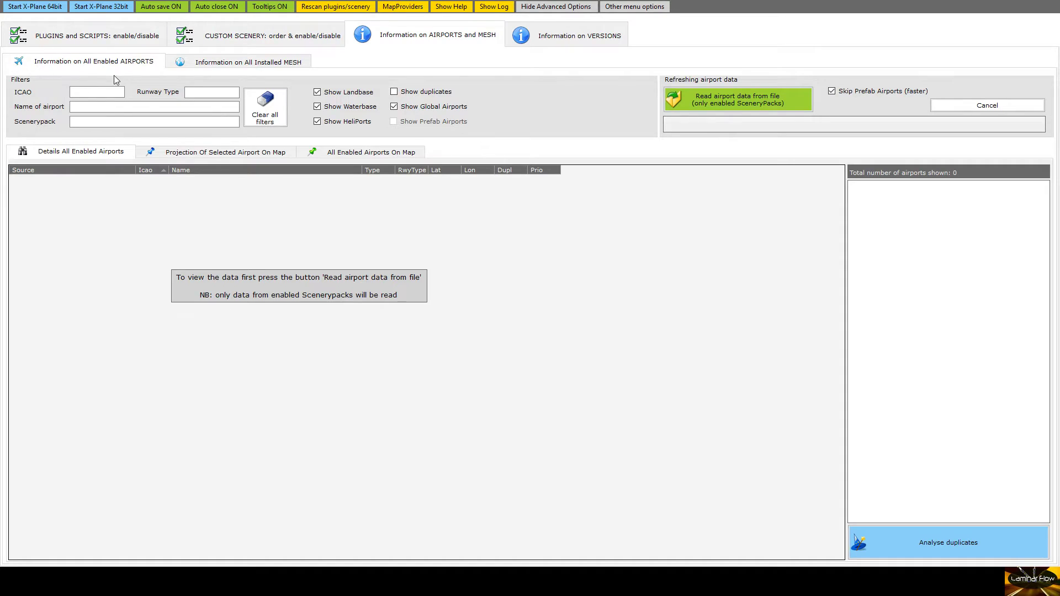
# Filter airports by ICAO 'KSF', load airport data, and project KSFO's runways onto the map
pyautogui.click(121, 91)
pyautogui.write('KSFO')
pyautogui.click(716, 104)
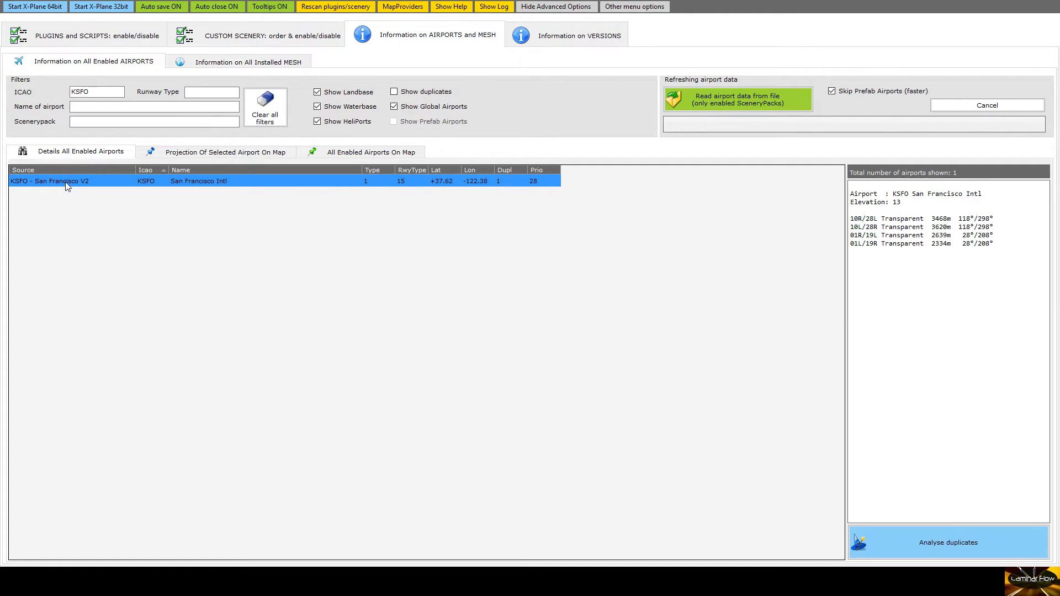
pyautogui.click(198, 152)
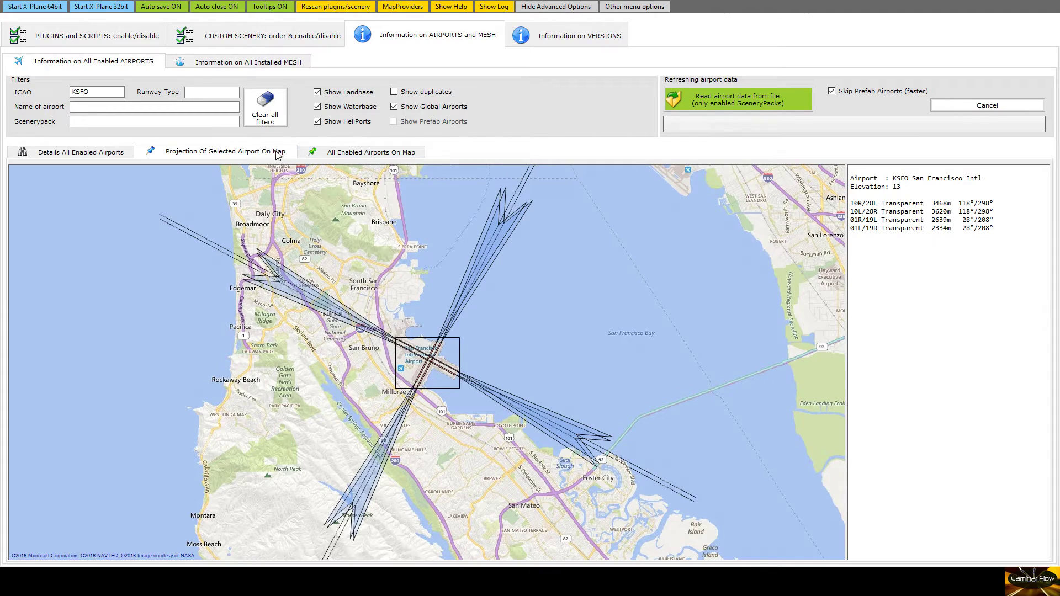
pyautogui.click(337, 157)
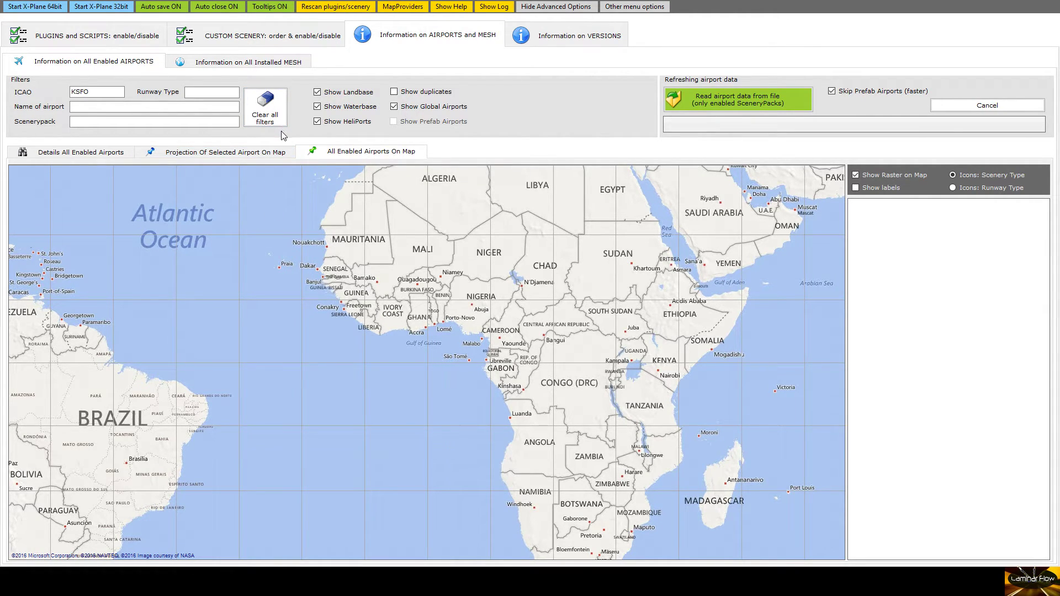
pyautogui.click(237, 154)
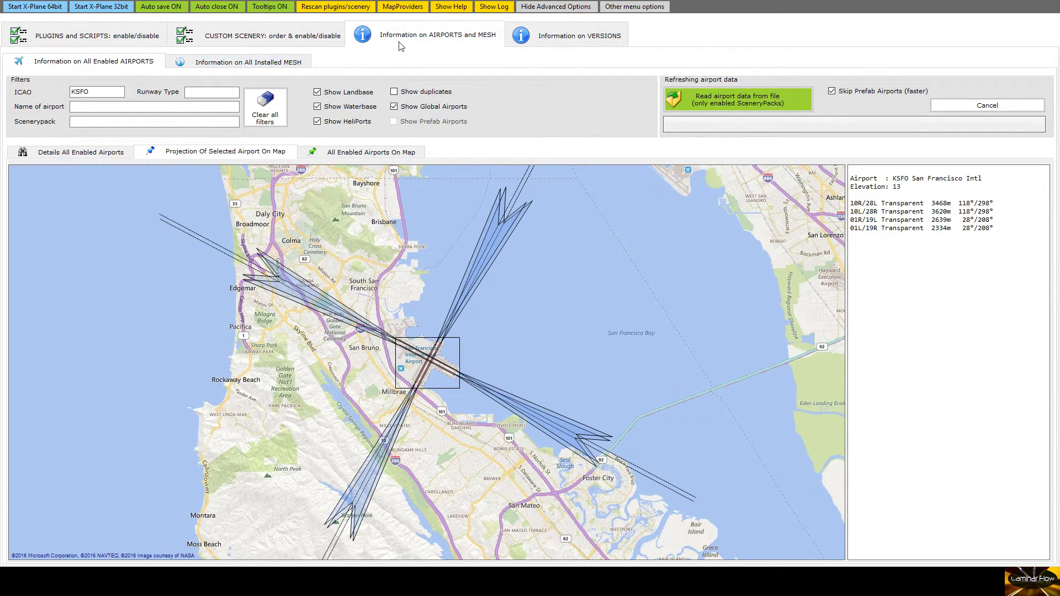
pyautogui.click(240, 65)
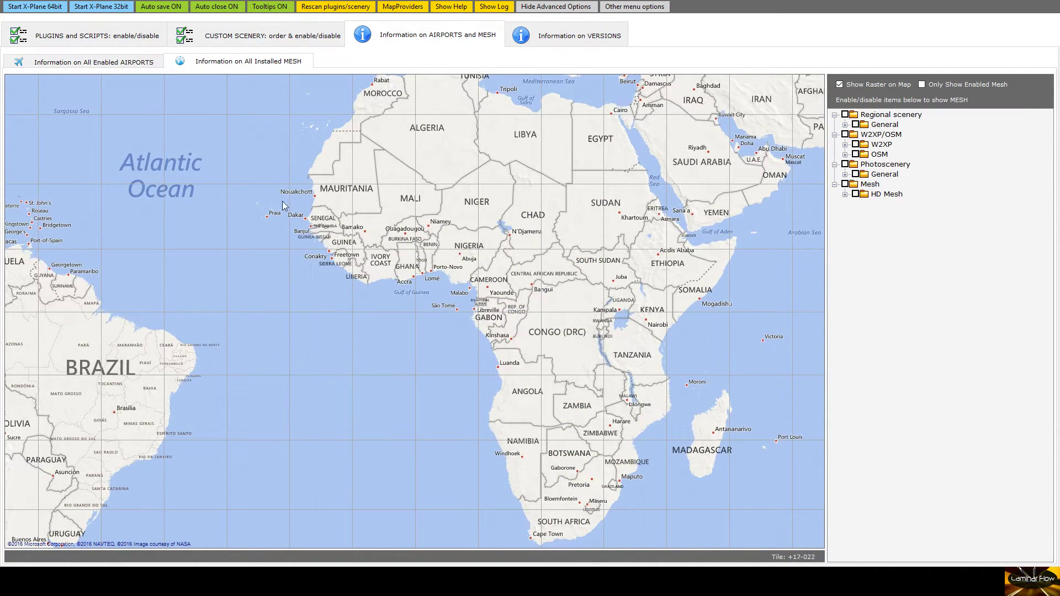
# Plot HD Mesh coverage on the map around the UK and expand HD Mesh to list zzz_hd_global_scenery3
pyautogui.moveTo(309, 209); pyautogui.dragTo(260, 452)
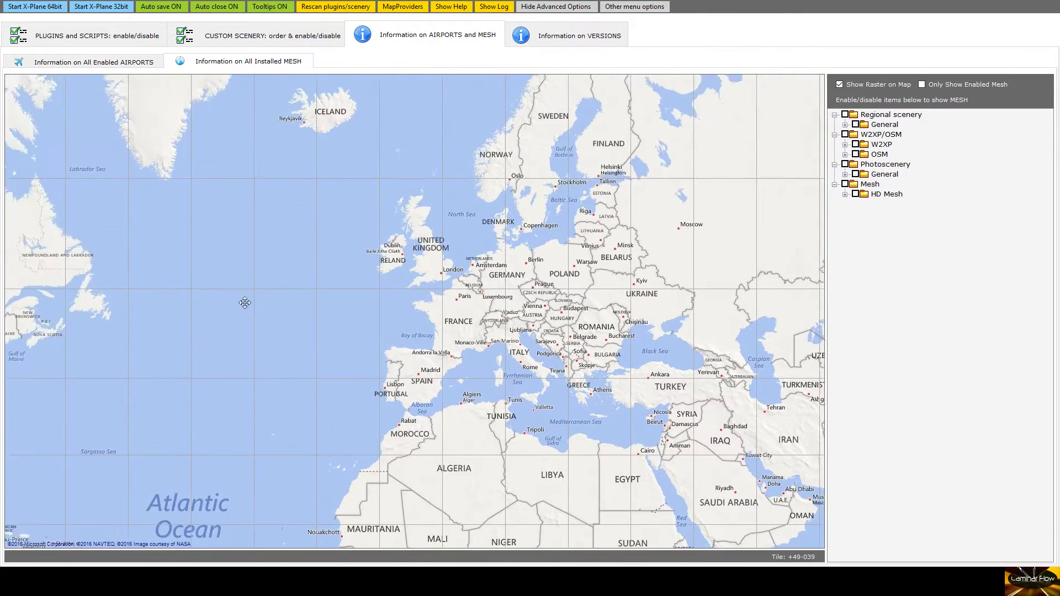
pyautogui.moveTo(254, 297); pyautogui.dragTo(389, 266)
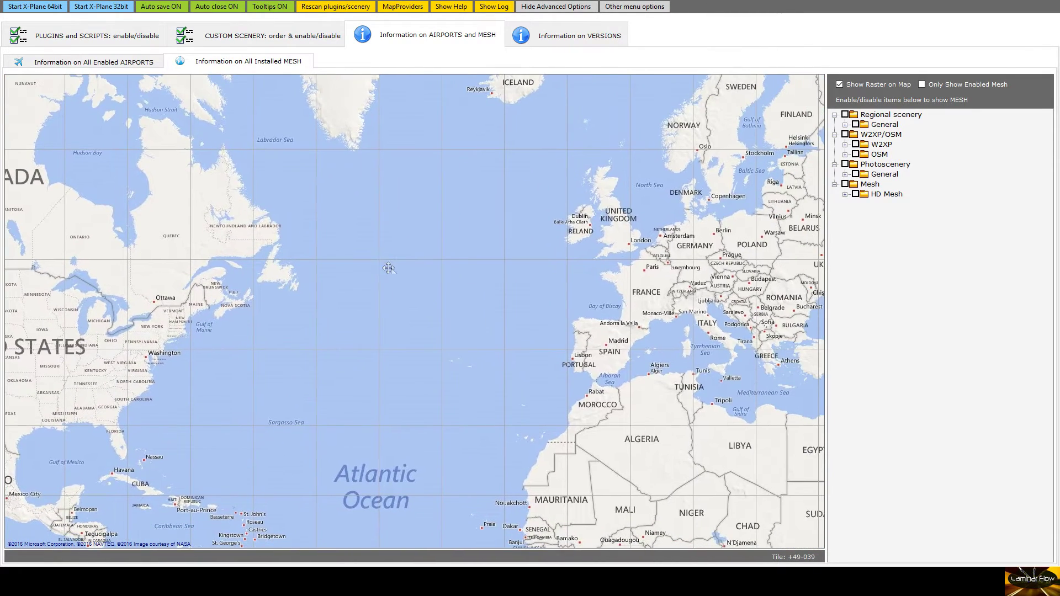
pyautogui.click(855, 194)
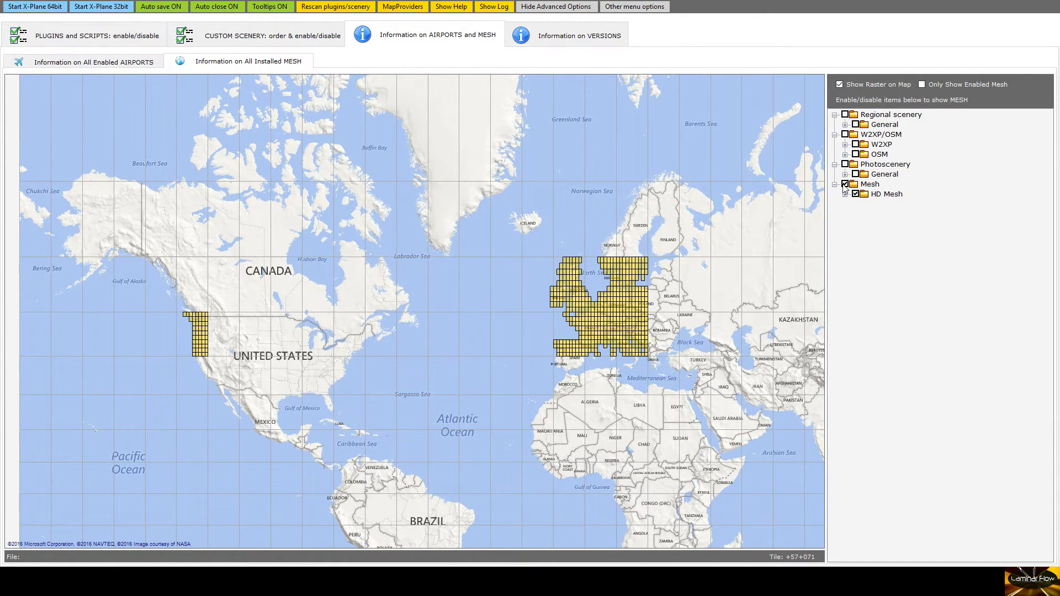
pyautogui.scroll(3, 600, 340)
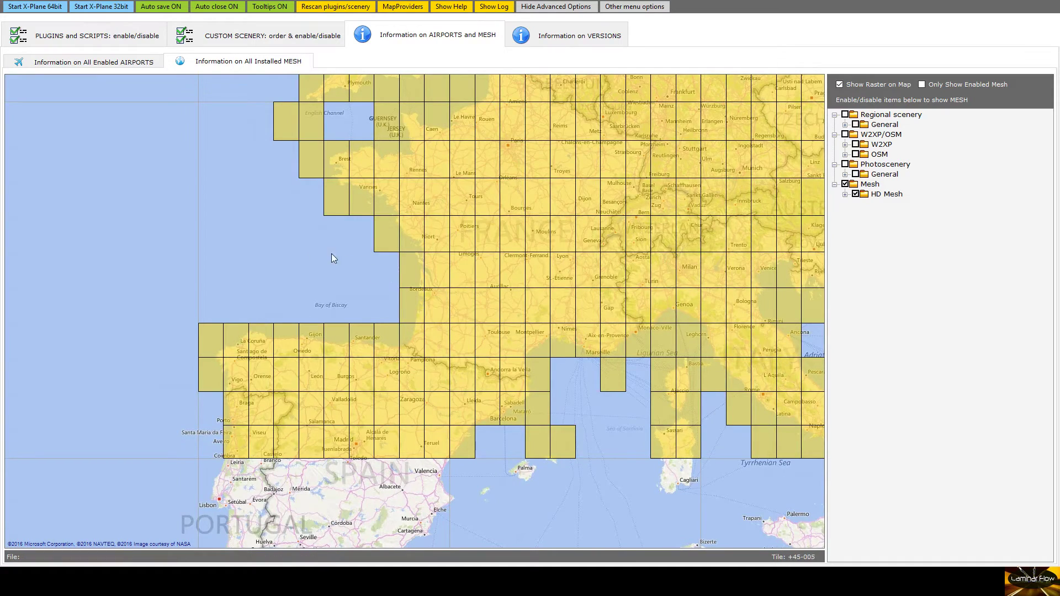
pyautogui.moveTo(279, 315); pyautogui.dragTo(294, 480)
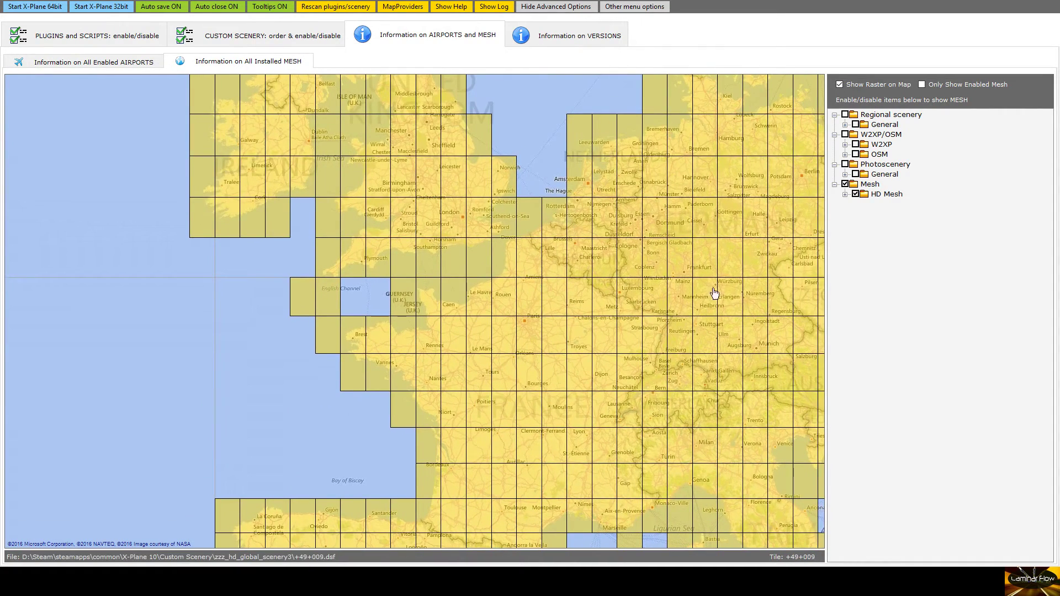
pyautogui.click(845, 194)
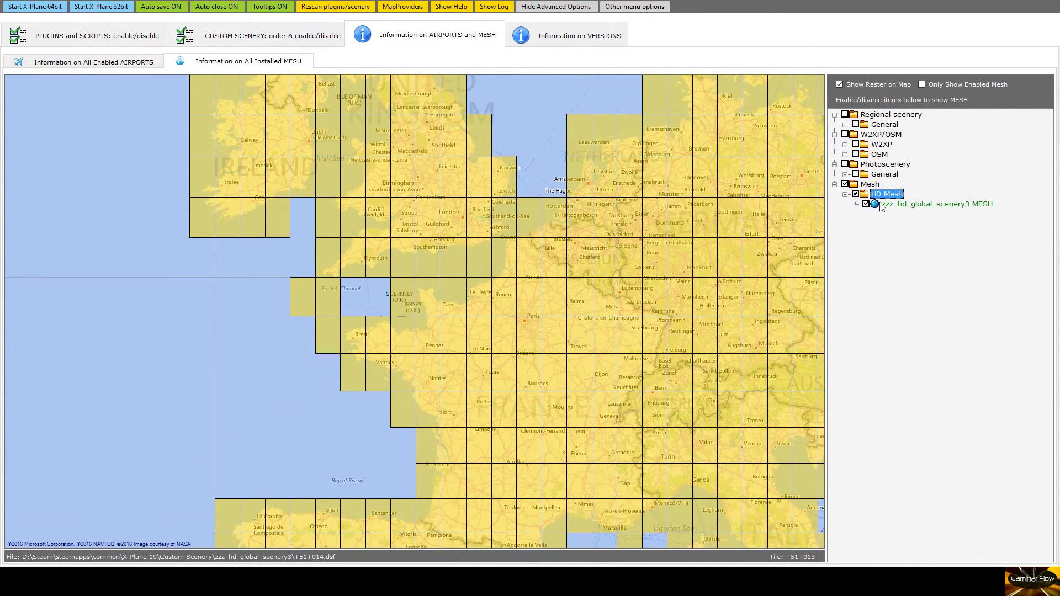
pyautogui.click(845, 187)
pyautogui.click(855, 174)
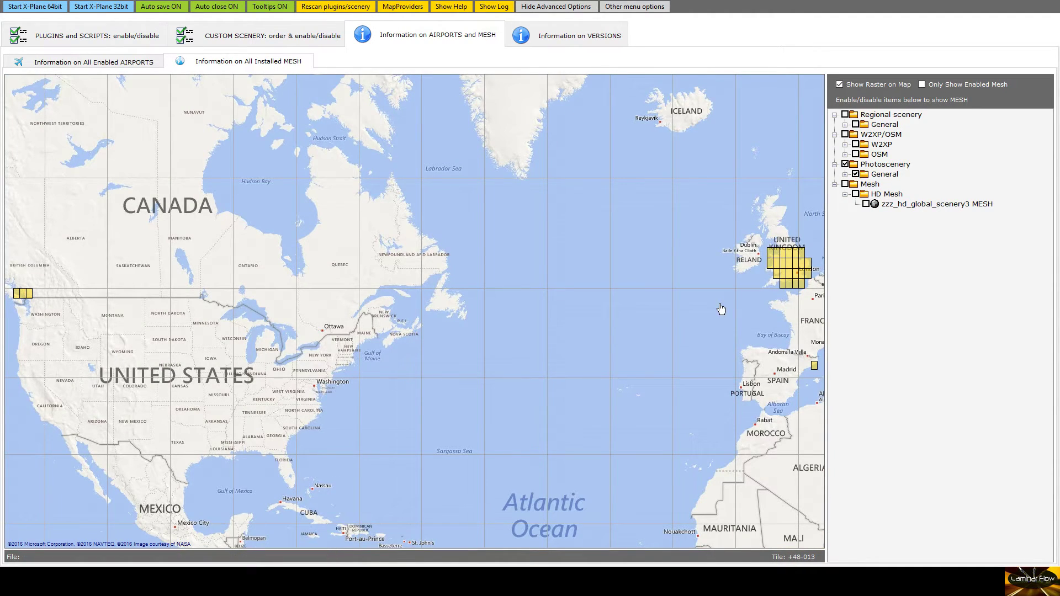
# Center the map on England, list photo tiles, toggle zOrtho4XP_+51+001 off and on, expand OSM
pyautogui.moveTo(694, 308); pyautogui.dragTo(457, 352)
pyautogui.scroll(3, 539, 318)
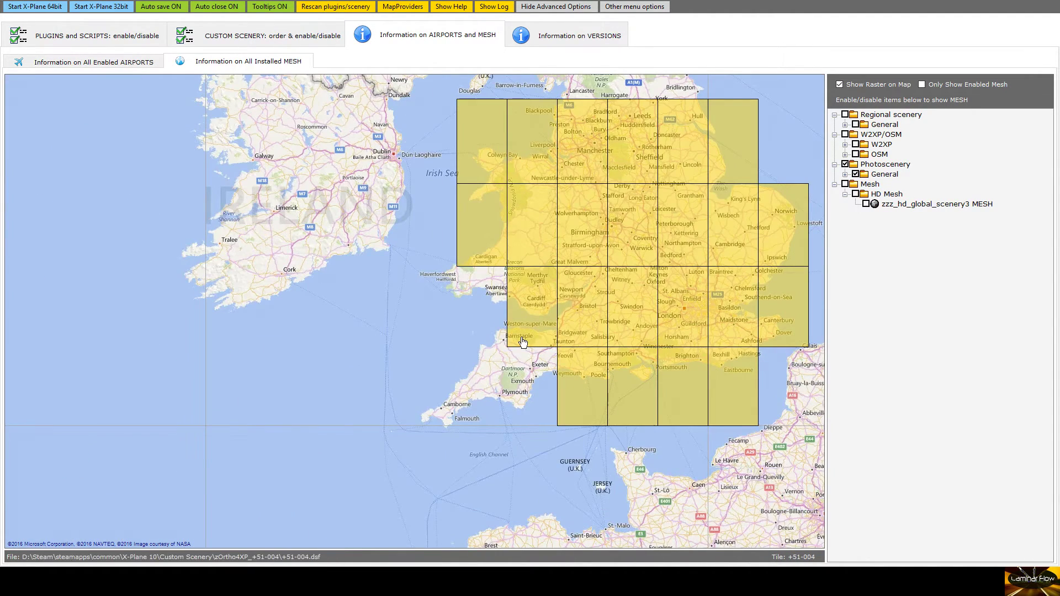
pyautogui.moveTo(445, 312); pyautogui.dragTo(300, 392)
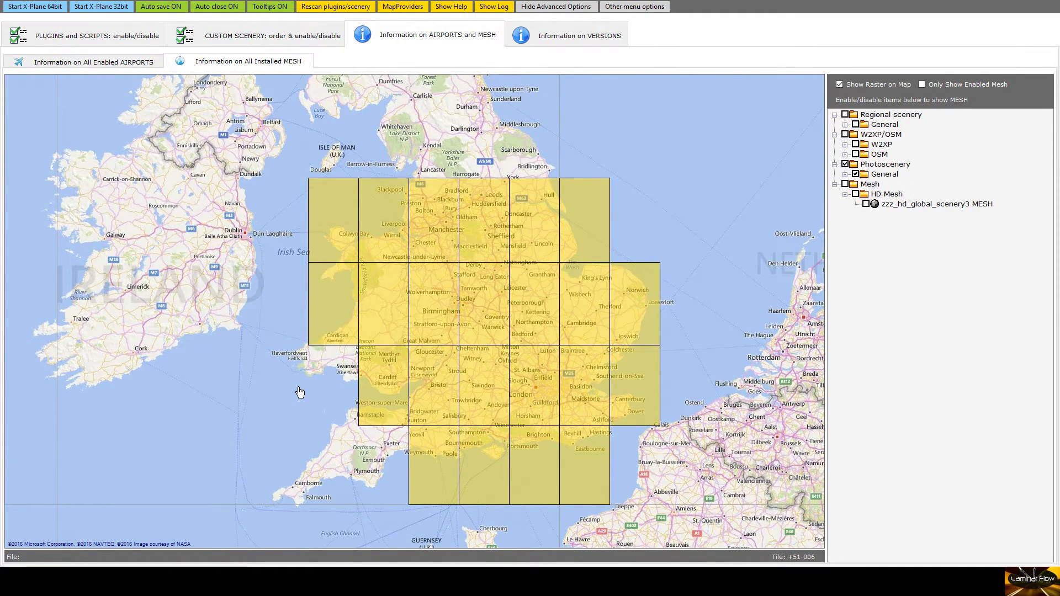
pyautogui.click(845, 174)
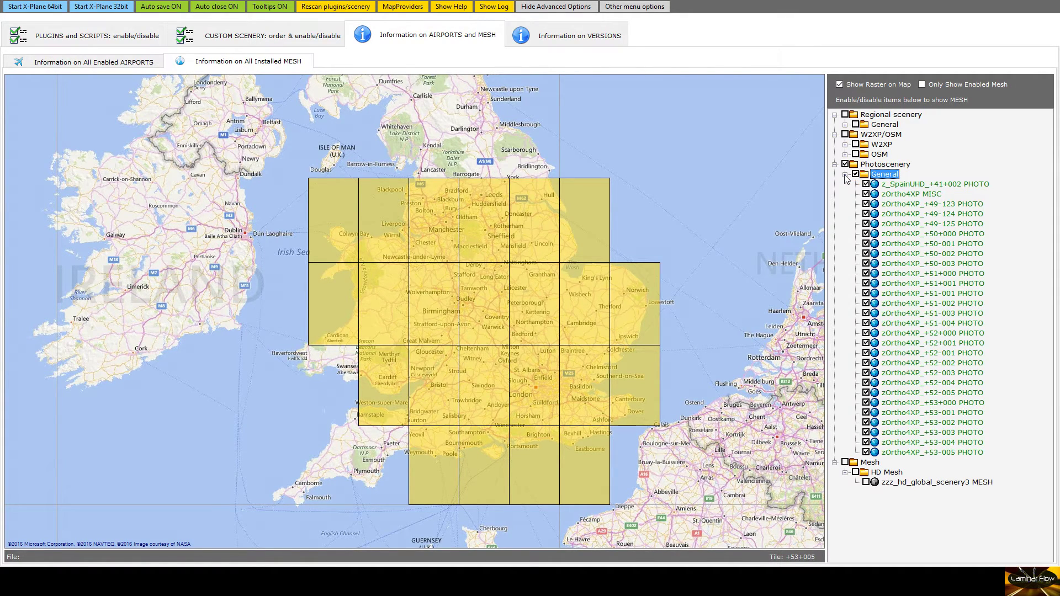
pyautogui.click(865, 283)
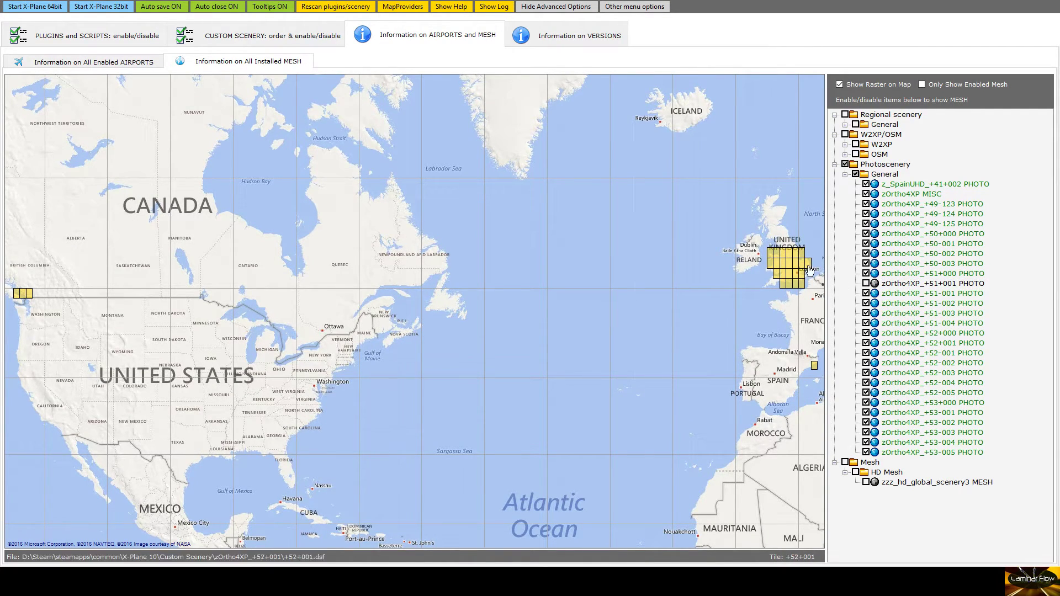
pyautogui.click(869, 285)
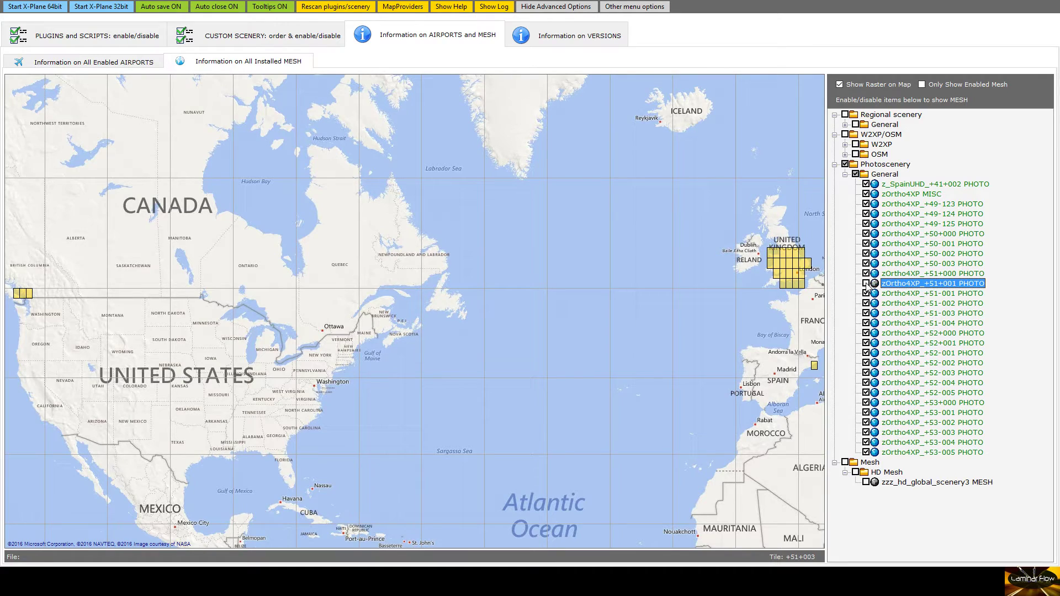
pyautogui.click(866, 284)
pyautogui.click(845, 154)
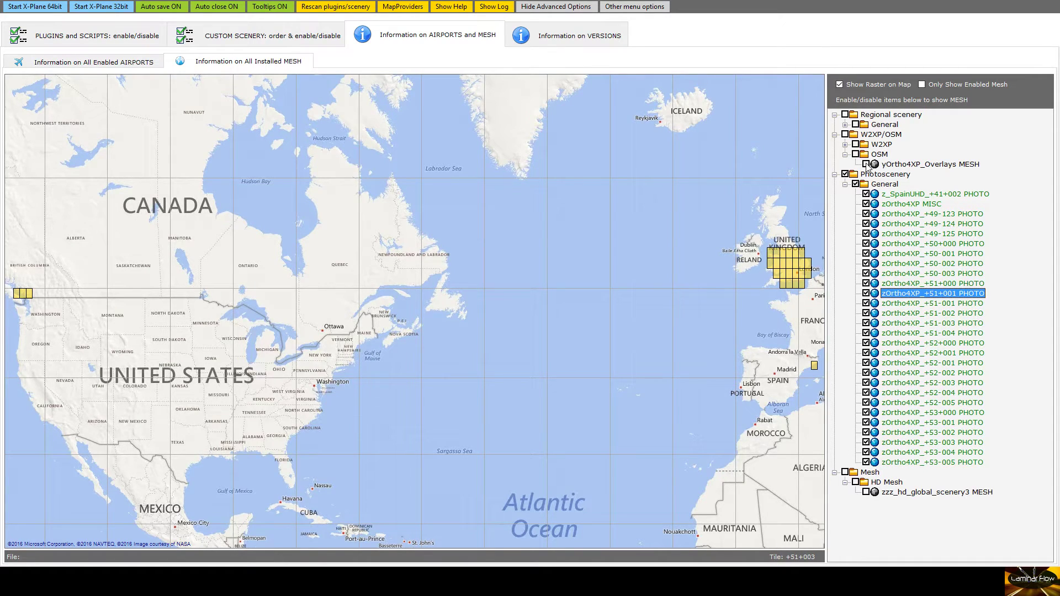
# Add yOrtho4XP_Overlays to the map, zoom onto England, and toggle zOrtho4XP_+51+001 off and on
pyautogui.click(866, 164)
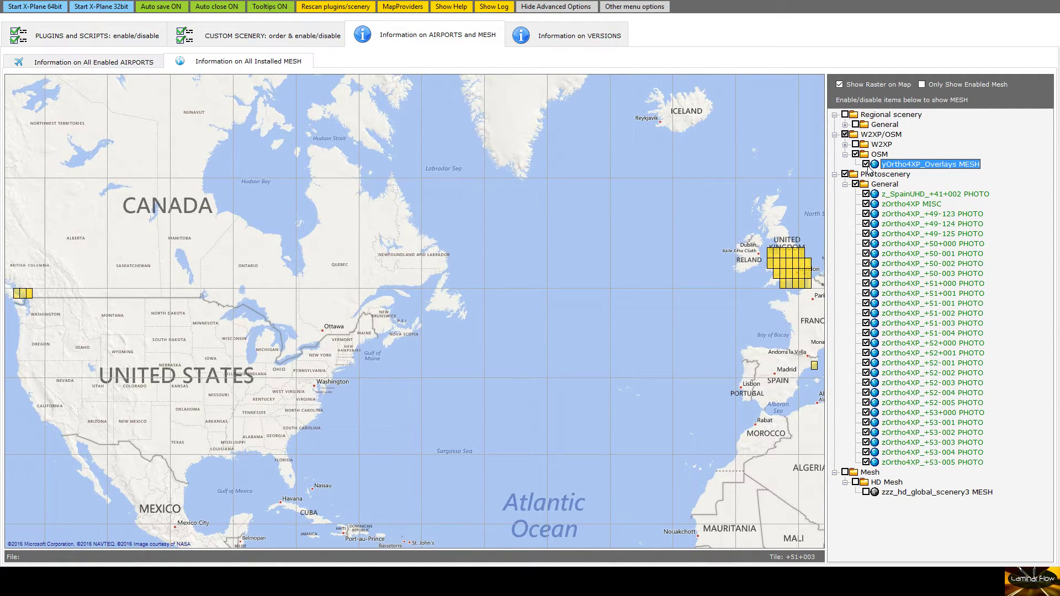
pyautogui.scroll(1, 723, 309)
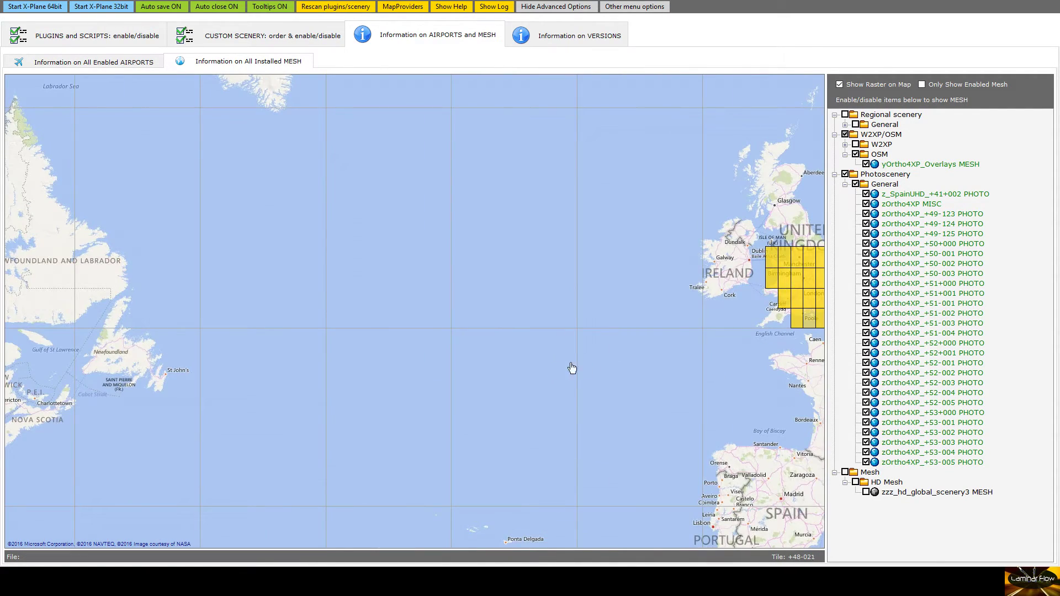
pyautogui.moveTo(727, 346); pyautogui.dragTo(515, 357)
pyautogui.scroll(2, 518, 354)
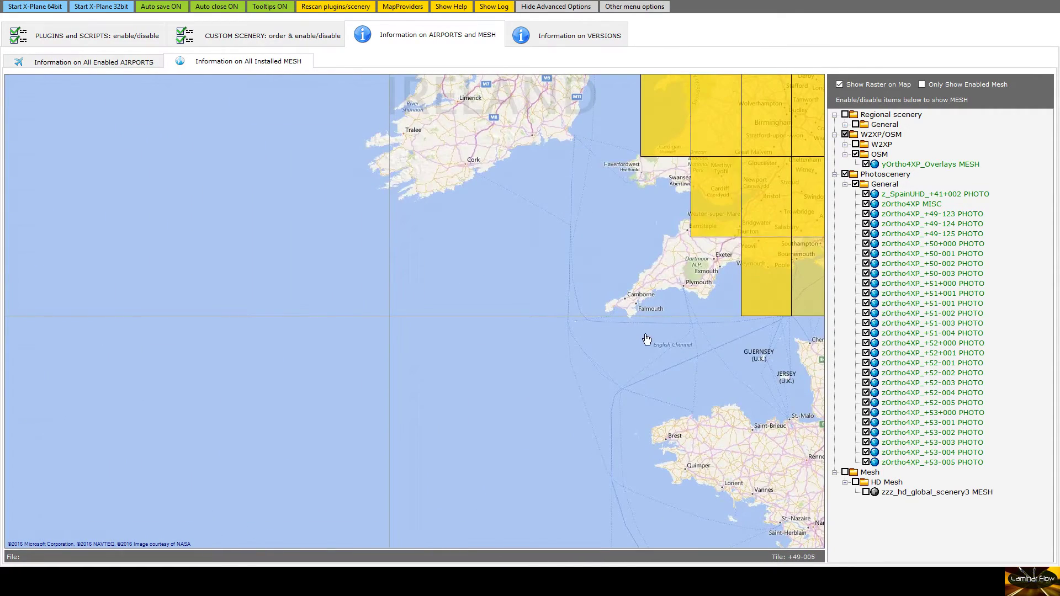
pyautogui.moveTo(436, 415); pyautogui.dragTo(315, 449)
pyautogui.moveTo(544, 254); pyautogui.dragTo(303, 357)
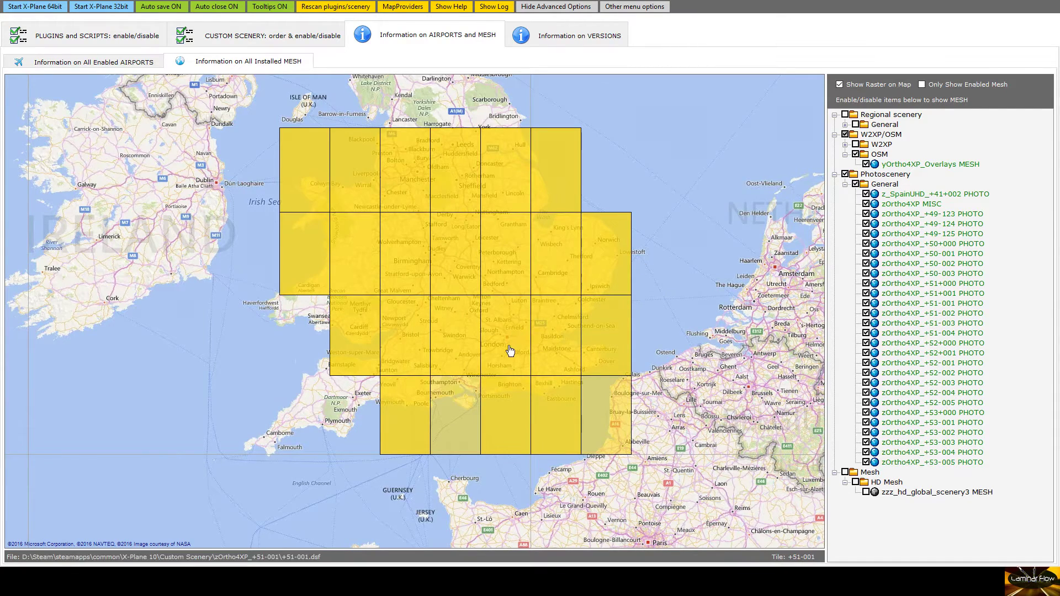
pyautogui.click(865, 293)
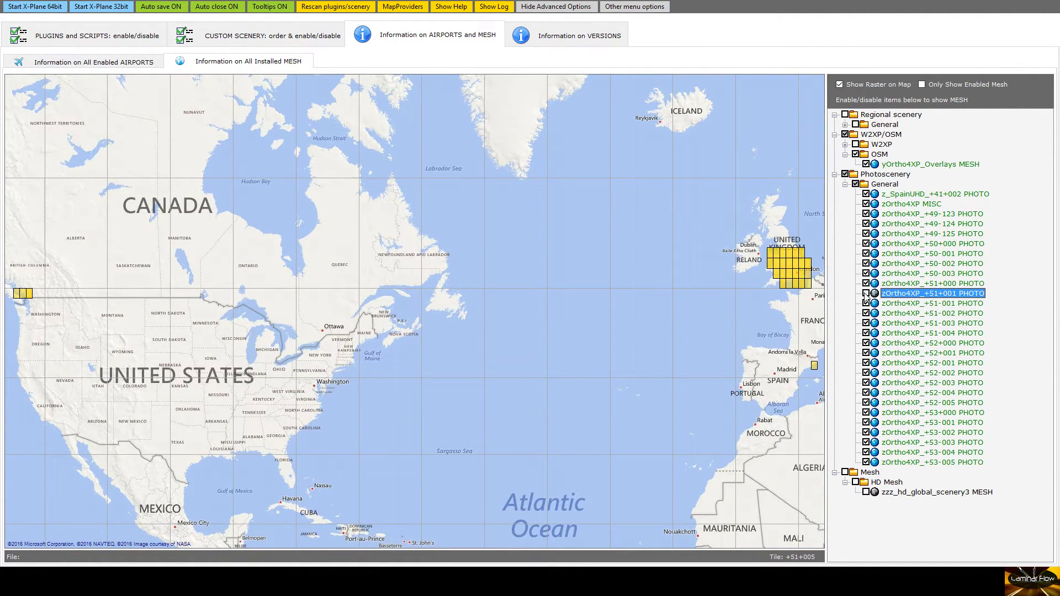
pyautogui.click(865, 294)
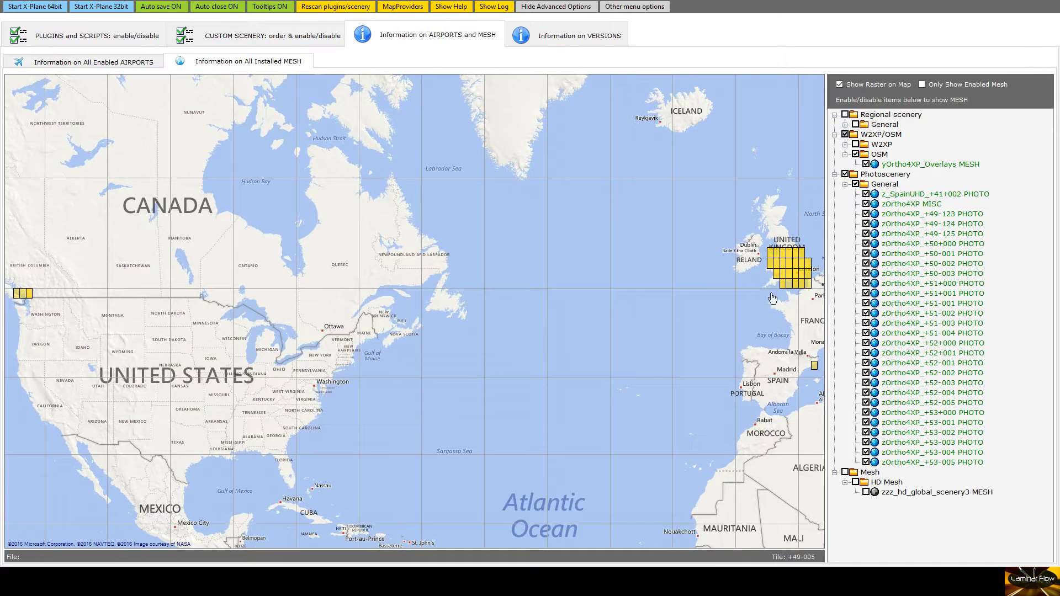
# Untick Photoscenery > General to map only overlays over England, then open Information on VERSIONS
pyautogui.click(855, 184)
pyautogui.scroll(4, 618, 243)
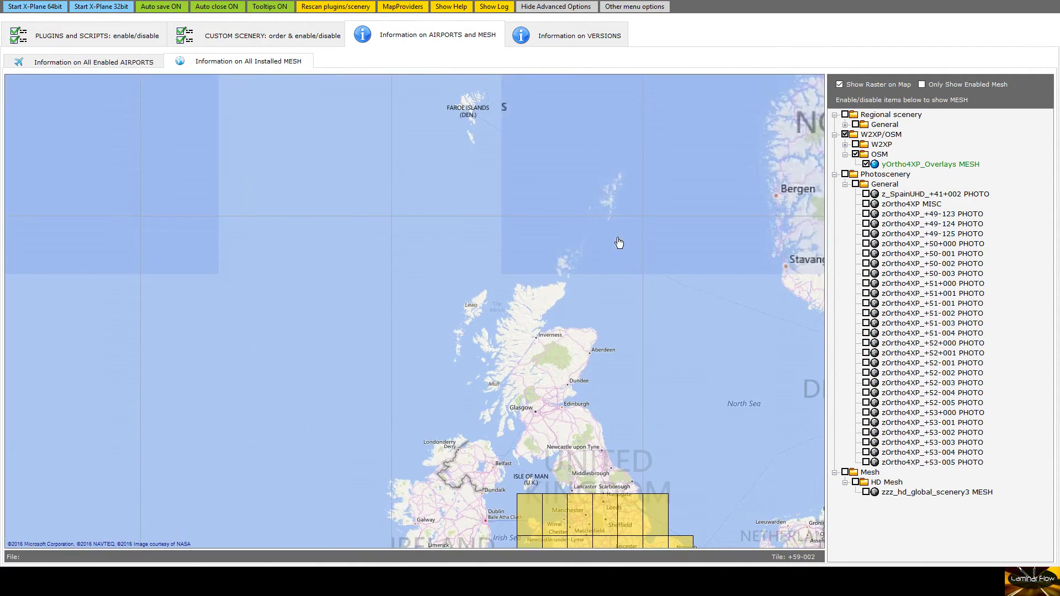
pyautogui.moveTo(610, 345); pyautogui.dragTo(638, 205)
pyautogui.moveTo(674, 300); pyautogui.dragTo(673, 237)
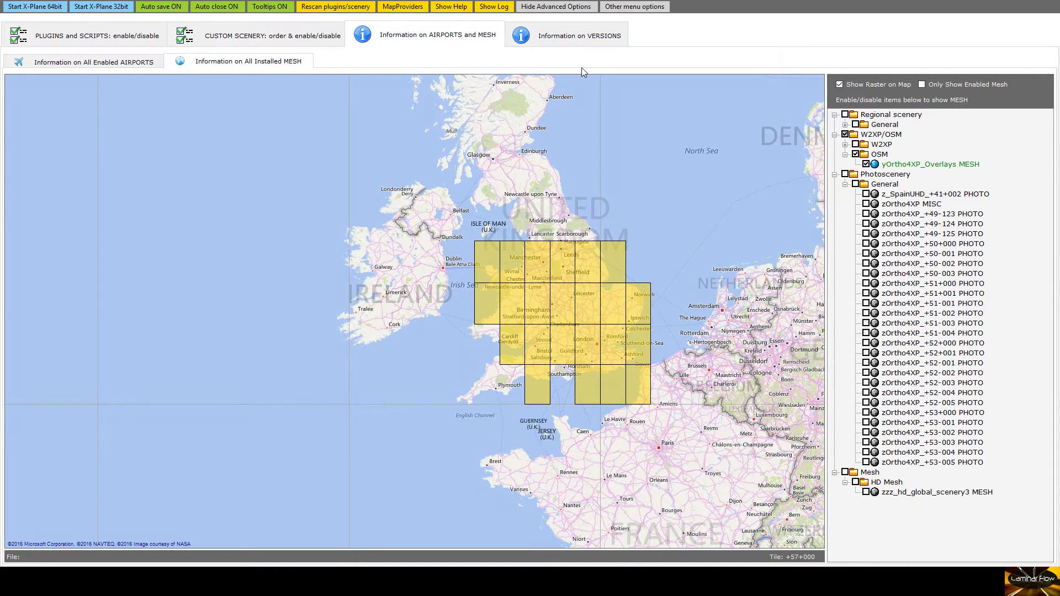
pyautogui.click(576, 37)
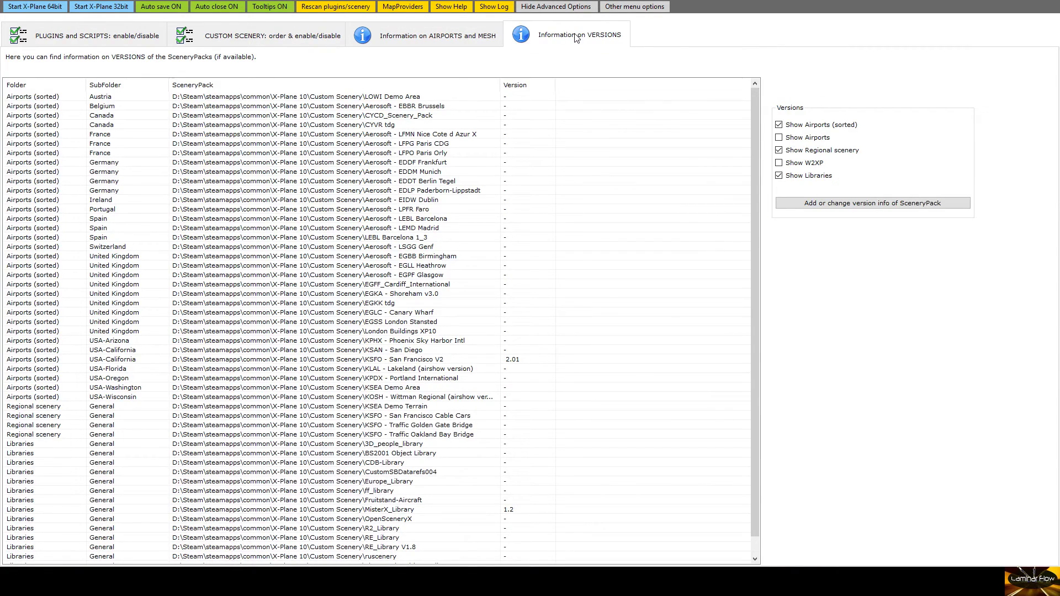
pyautogui.moveTo(753, 100); pyautogui.dragTo(754, 124)
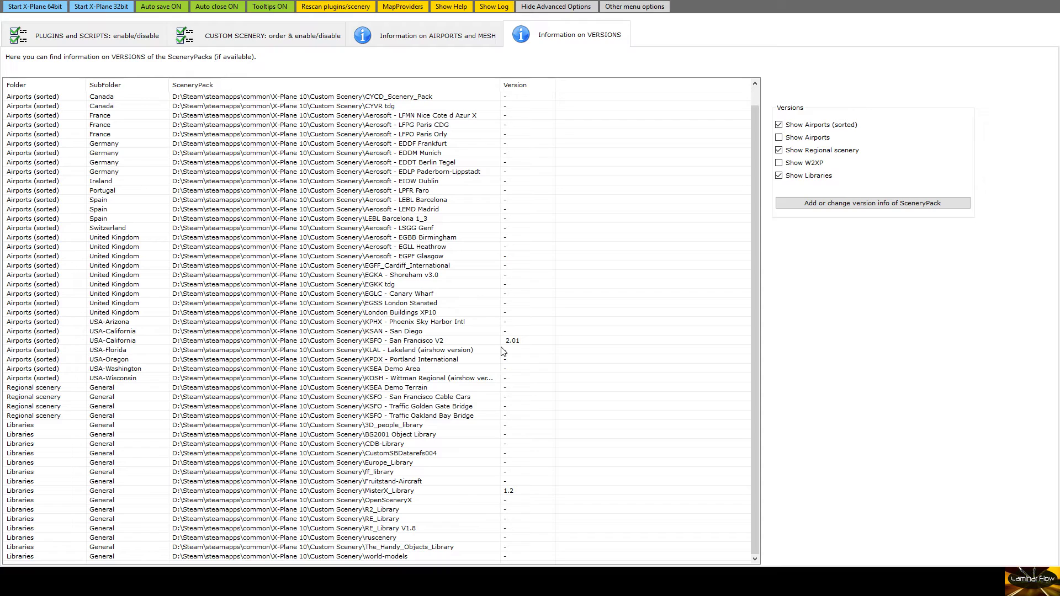
pyautogui.click(508, 490)
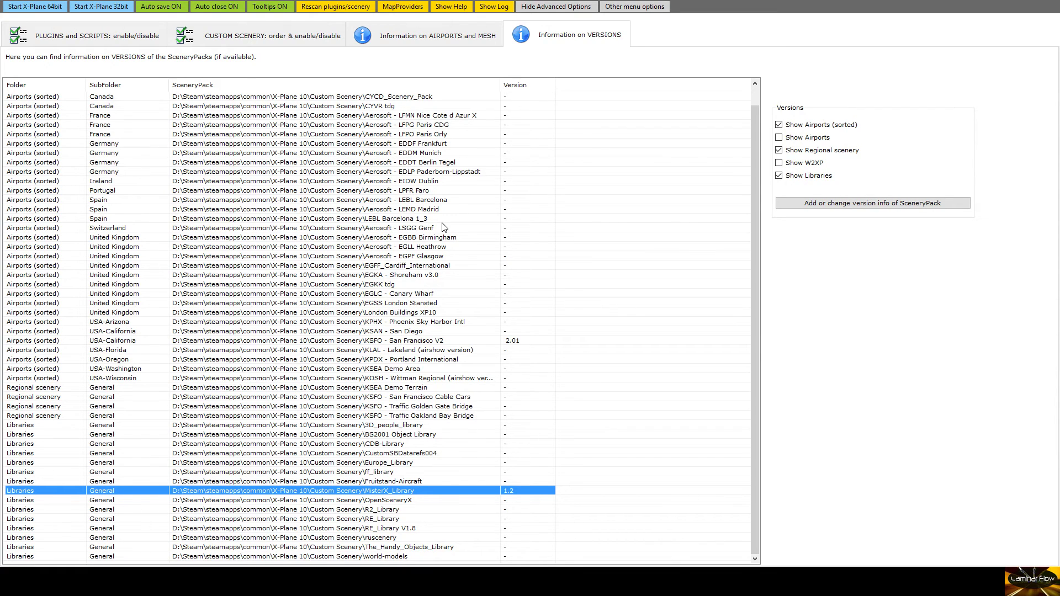
pyautogui.click(434, 37)
# Pass through the Custom Scenery tree and return to the PLUGINS and SCRIPTS page
pyautogui.click(263, 37)
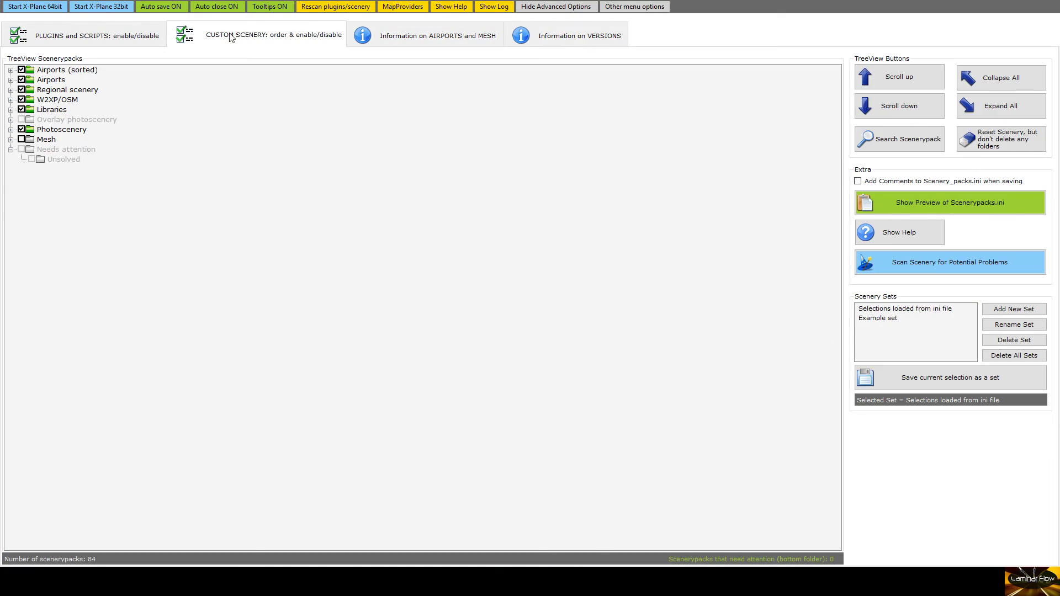
pyautogui.click(124, 37)
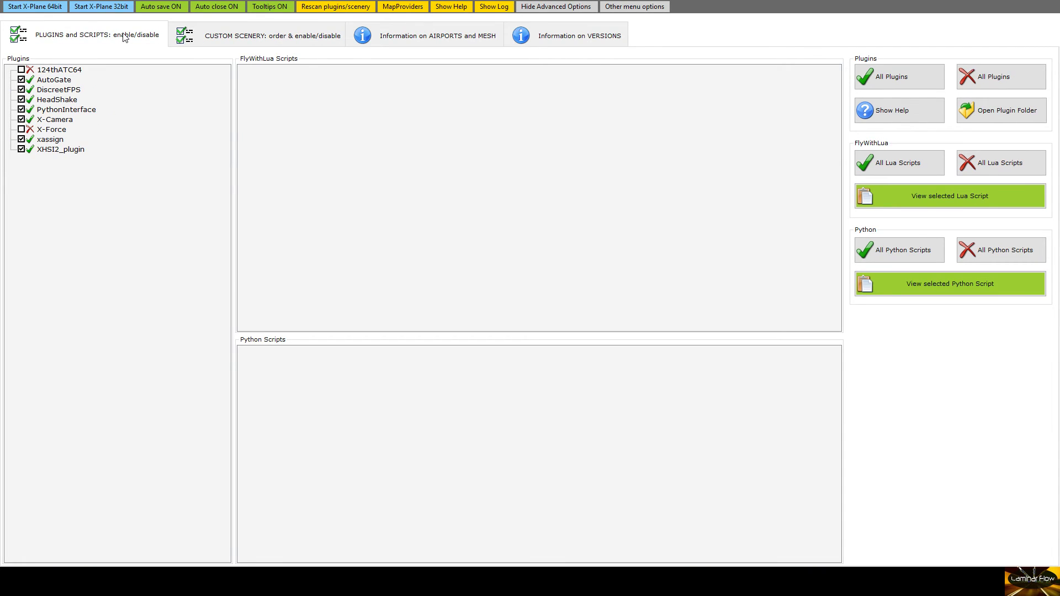